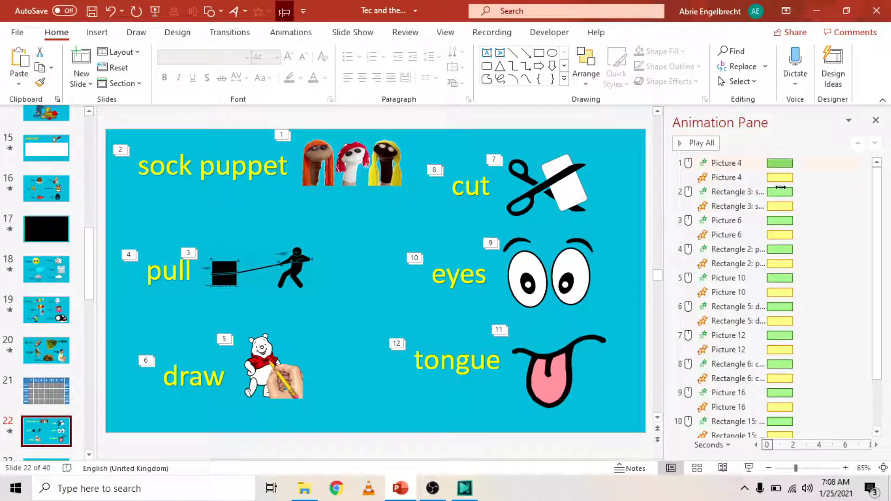
# Step: Review animated slides 21, 22 and 23, then place the insertion point after slide 20
pyautogui.click(43, 383)
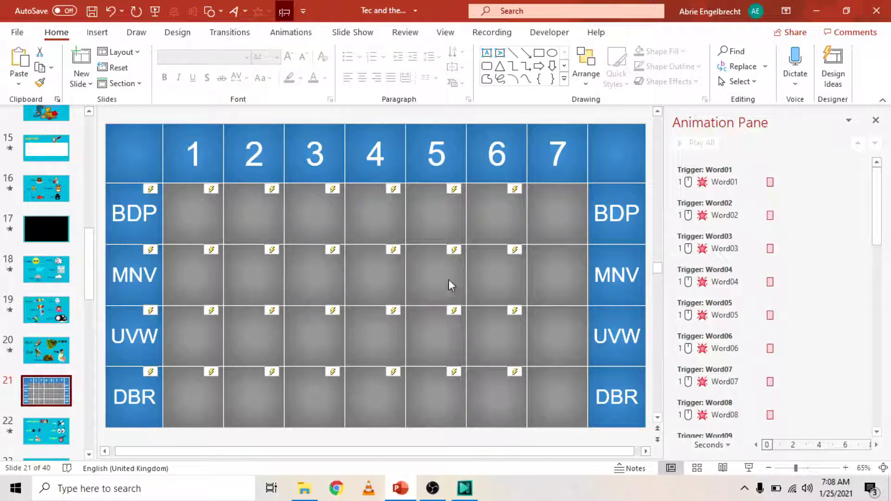
pyautogui.click(43, 422)
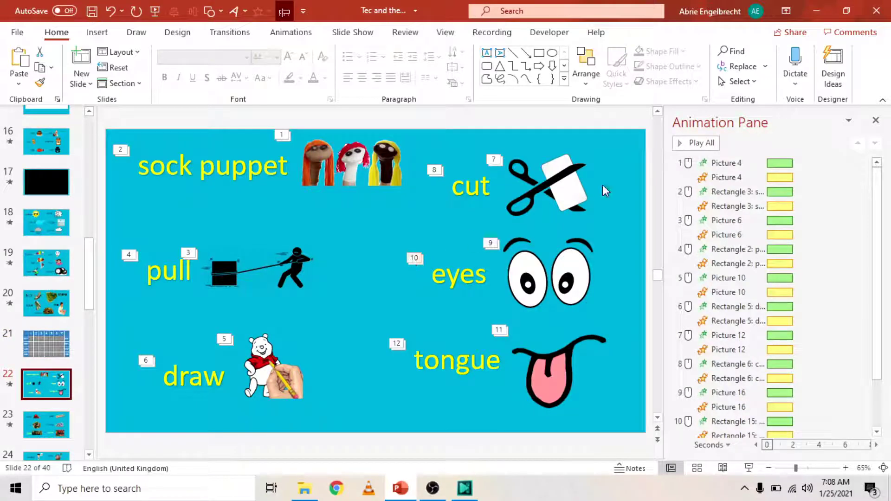
pyautogui.click(39, 433)
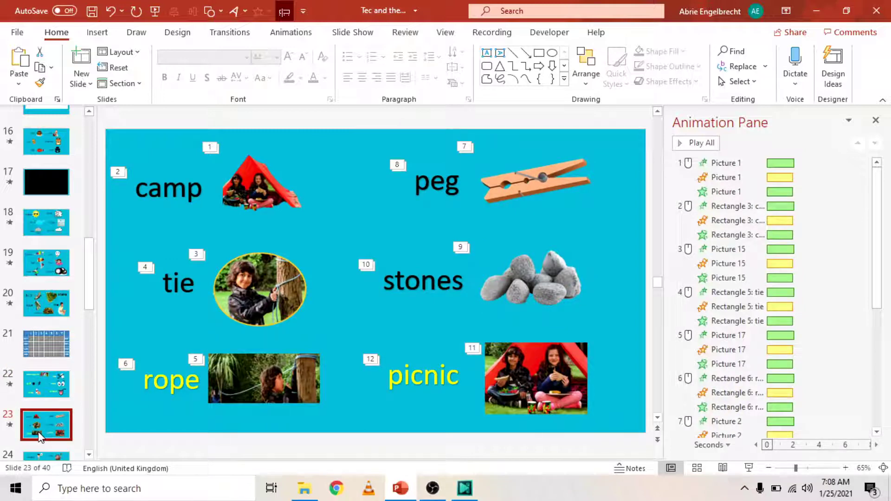
pyautogui.click(42, 325)
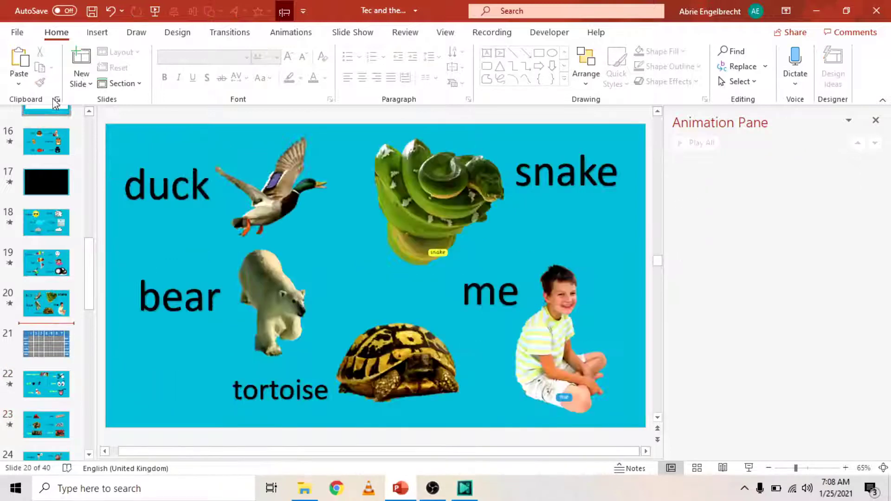
# Step: Insert a new blank slide and draw a blue rectangle left of slide centre
pyautogui.click(80, 83)
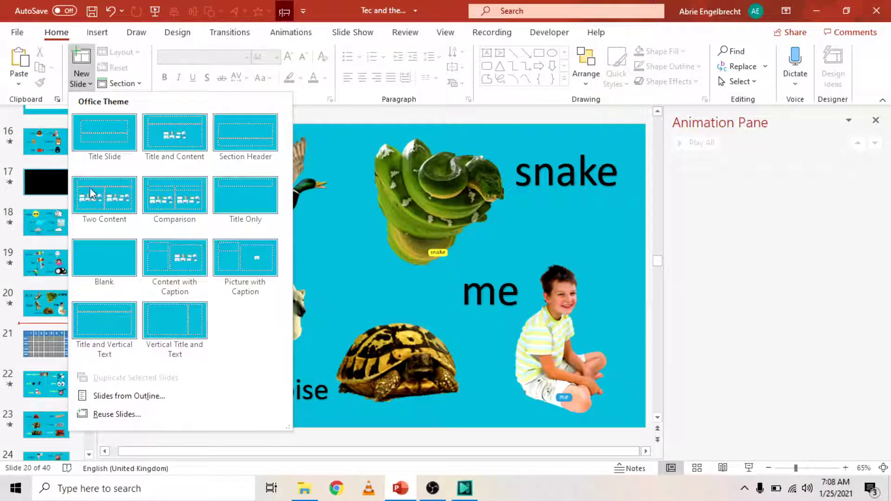
pyautogui.click(104, 258)
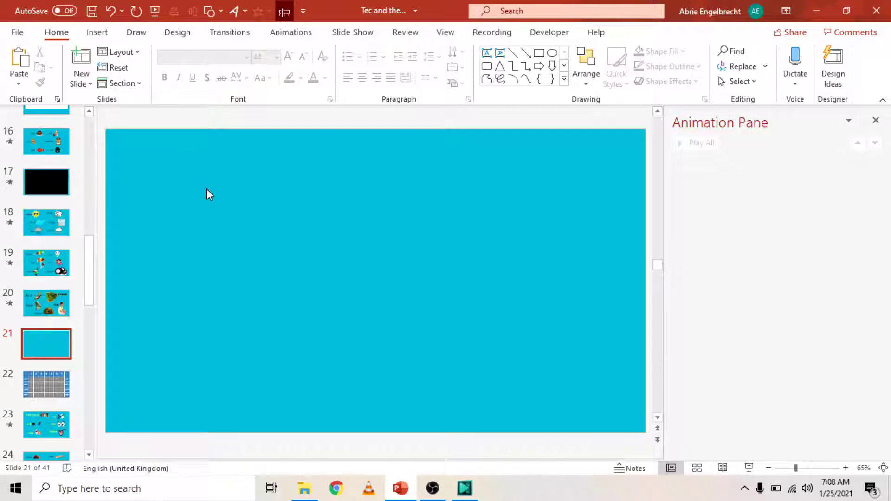
pyautogui.click(97, 33)
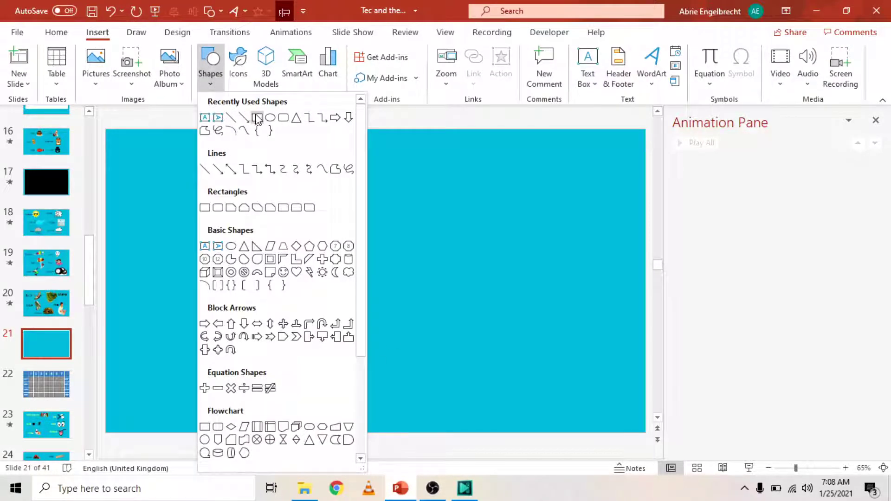
pyautogui.click(259, 118)
pyautogui.moveTo(155, 233); pyautogui.dragTo(398, 328)
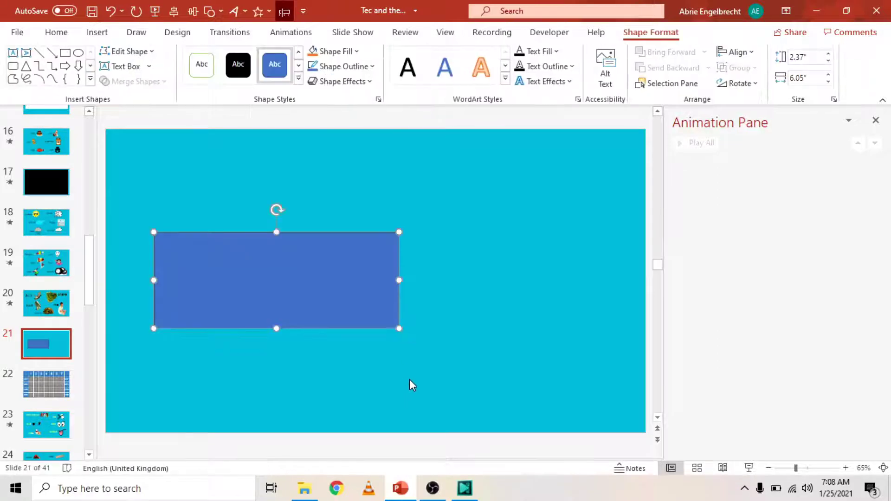
# Step: Draw a second rectangle overlapping the first using the Quick Access Toolbar Shapes button
pyautogui.click(455, 320)
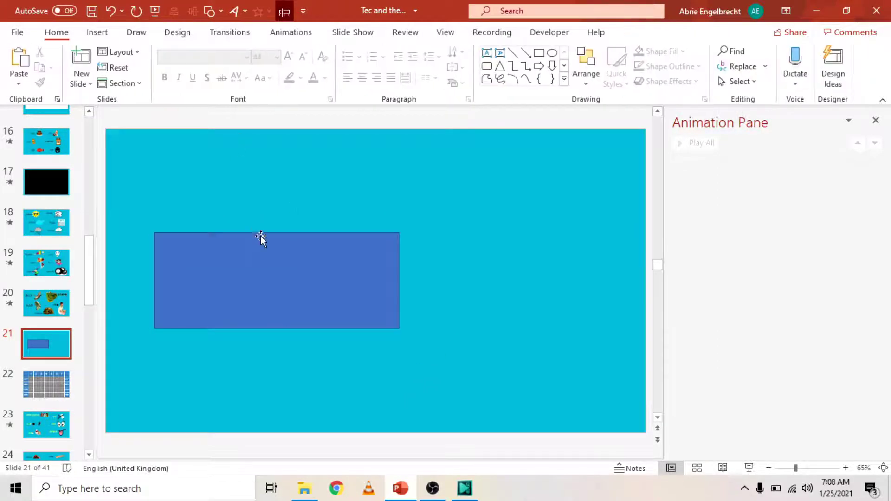
pyautogui.click(207, 13)
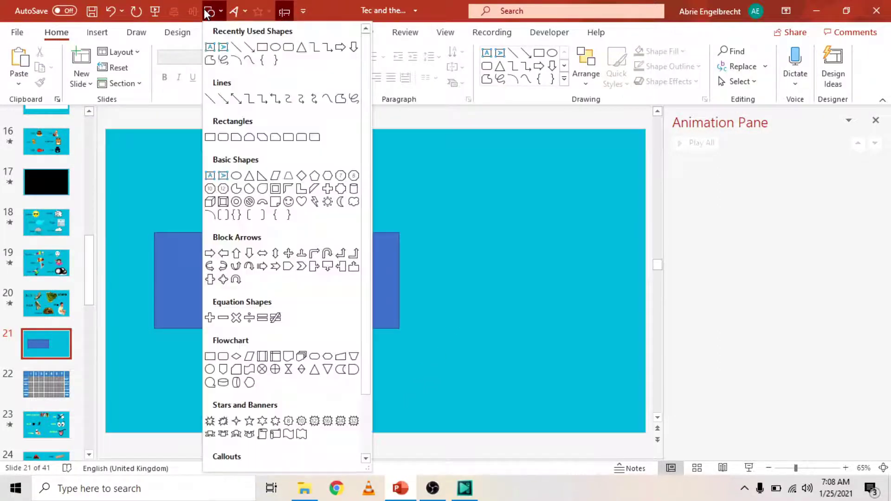
pyautogui.click(278, 52)
pyautogui.moveTo(280, 183); pyautogui.dragTo(525, 298)
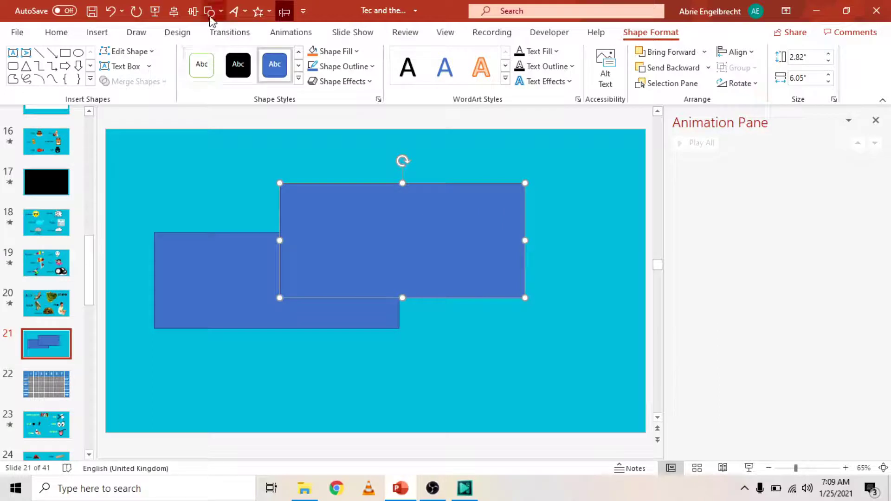
# Step: Add plain black WordArt 'This is cool' inside the upper rectangle, then go to slide 22
pyautogui.click(234, 12)
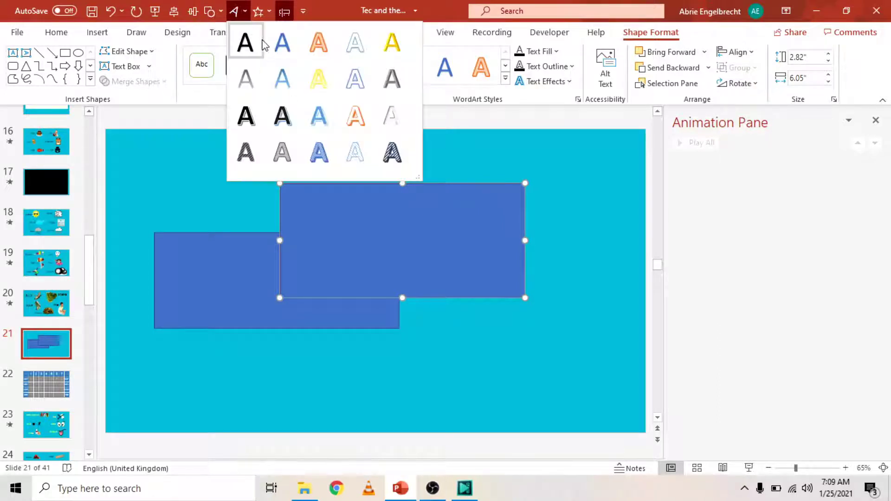
pyautogui.click(260, 46)
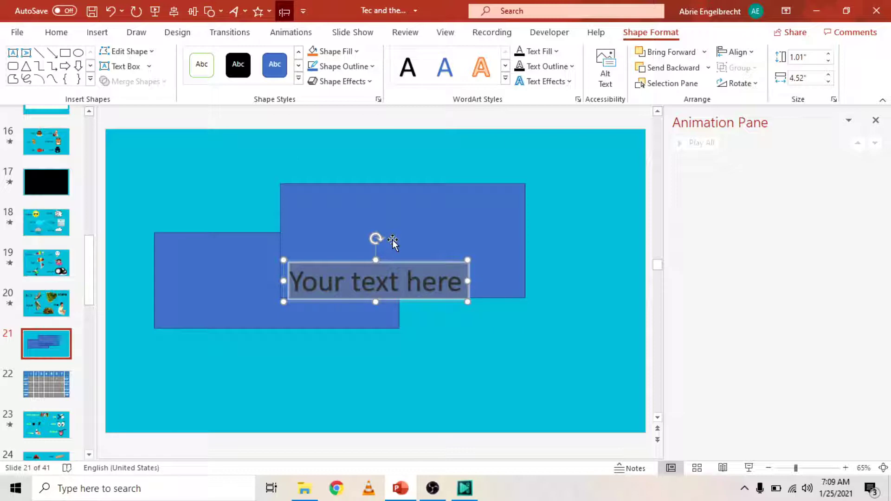
pyautogui.write('This')
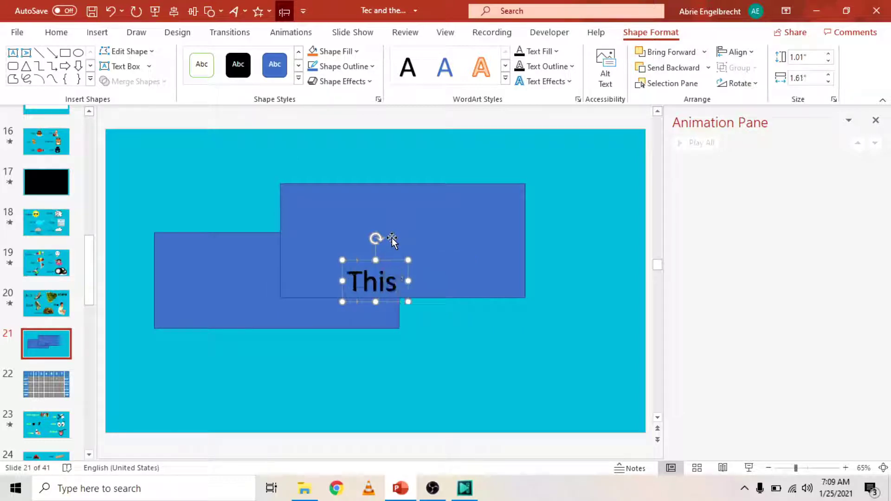
pyautogui.write(' is cool')
pyautogui.click(392, 238)
pyautogui.click(407, 277)
pyautogui.moveTo(412, 259); pyautogui.dragTo(435, 248)
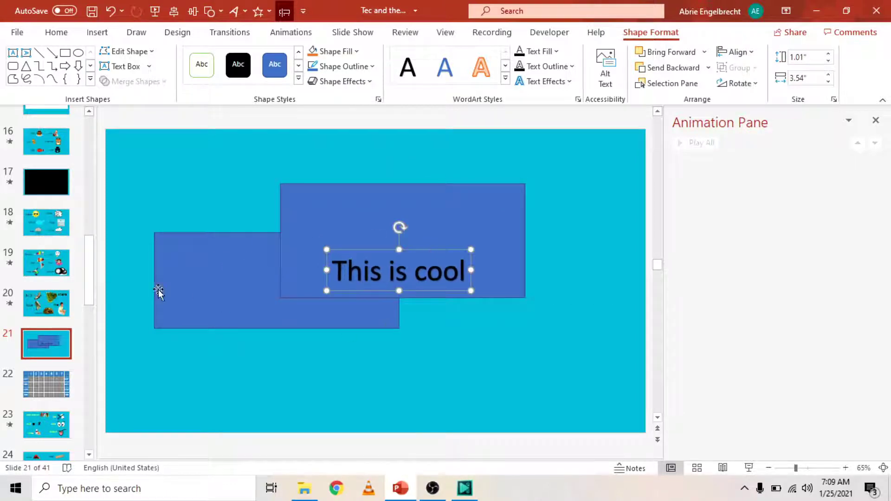
pyautogui.click(56, 383)
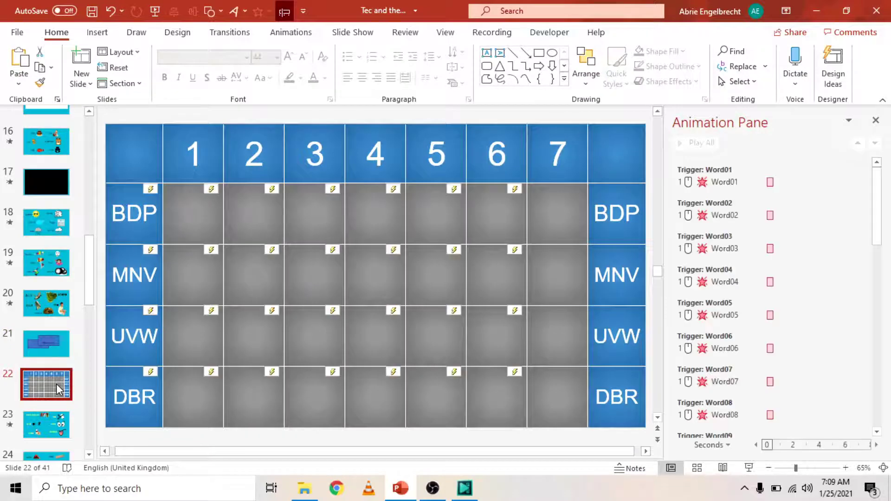
# Step: Glance at slide 21, return to slide 22, and hide then restore the Animation Pane
pyautogui.click(51, 341)
pyautogui.click(56, 386)
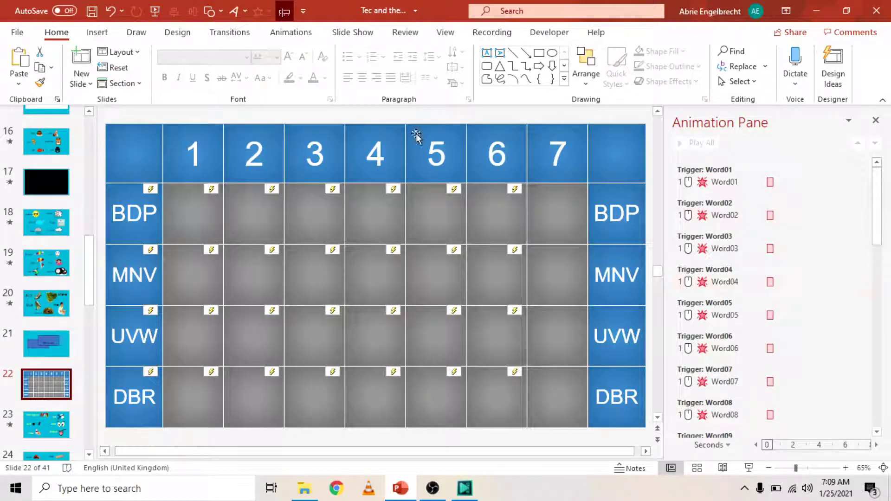
pyautogui.click(284, 12)
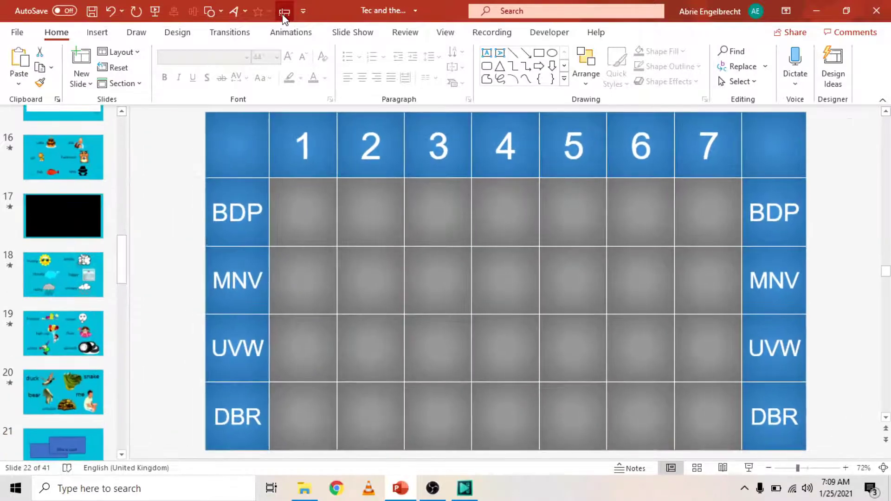
pyautogui.click(285, 12)
# Step: On slide 21, select the 'This is cool' WordArt and close Animation Styles without applying one
pyautogui.click(40, 329)
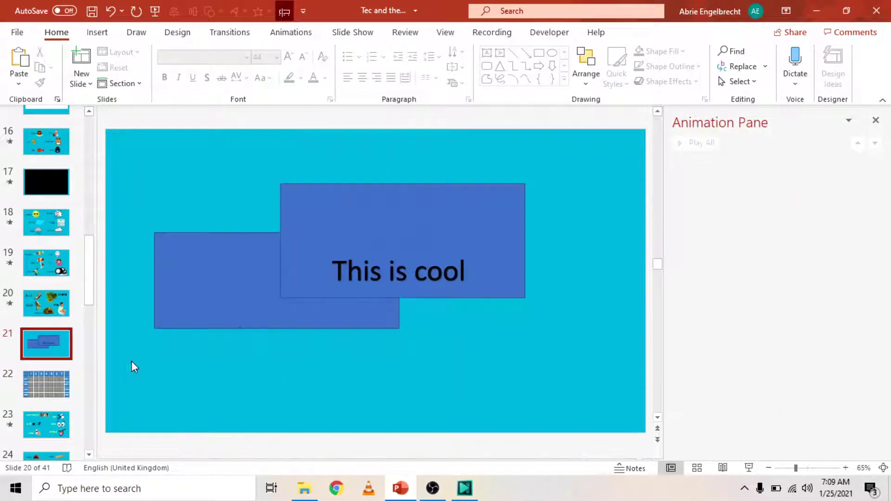
pyautogui.click(447, 253)
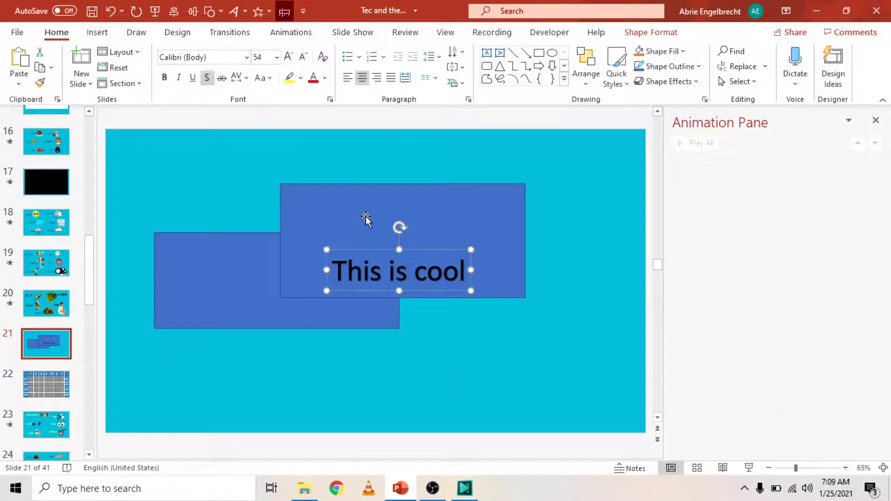
pyautogui.click(259, 15)
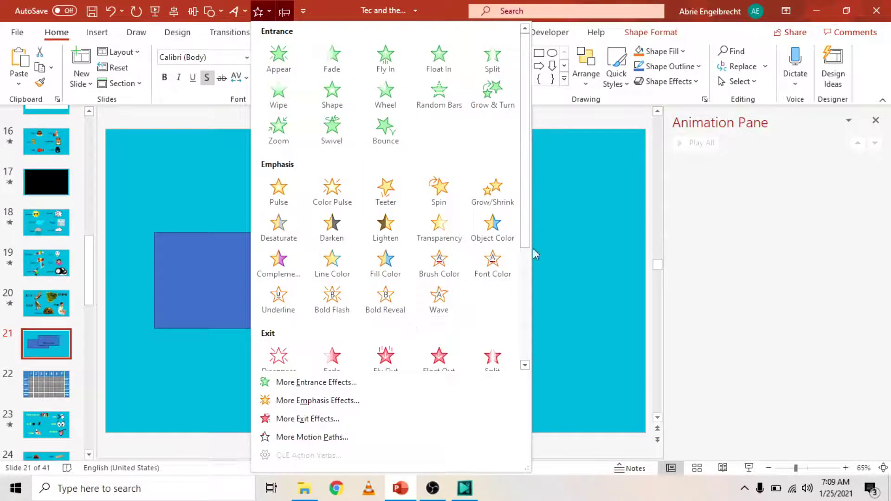
pyautogui.click(561, 232)
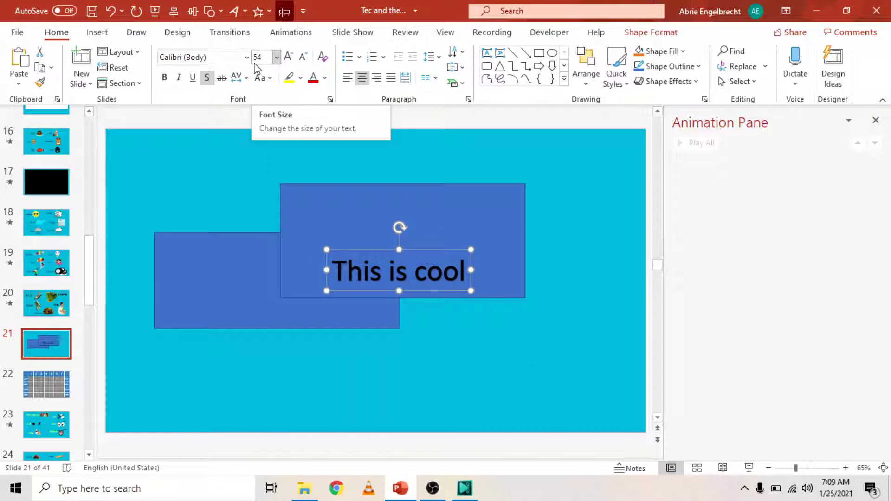
# Step: Open PowerPoint Options at the Quick Access Toolbar customization page via More Commands
pyautogui.click(303, 14)
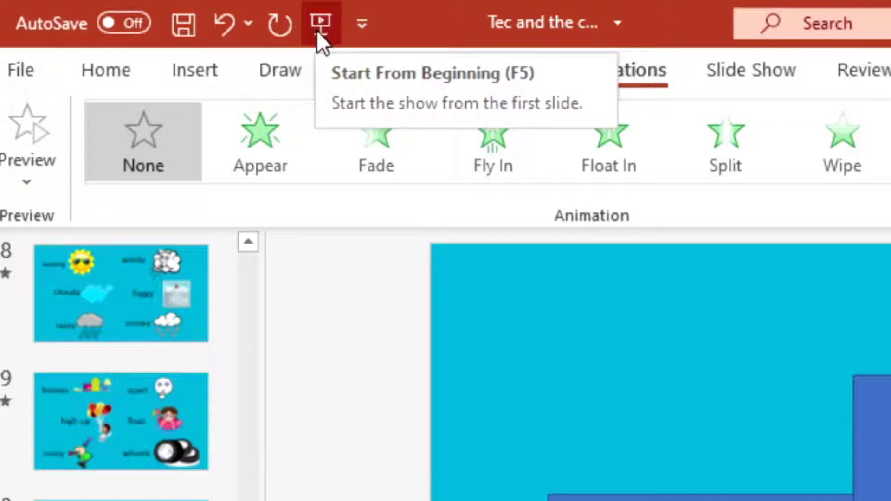
pyautogui.click(362, 24)
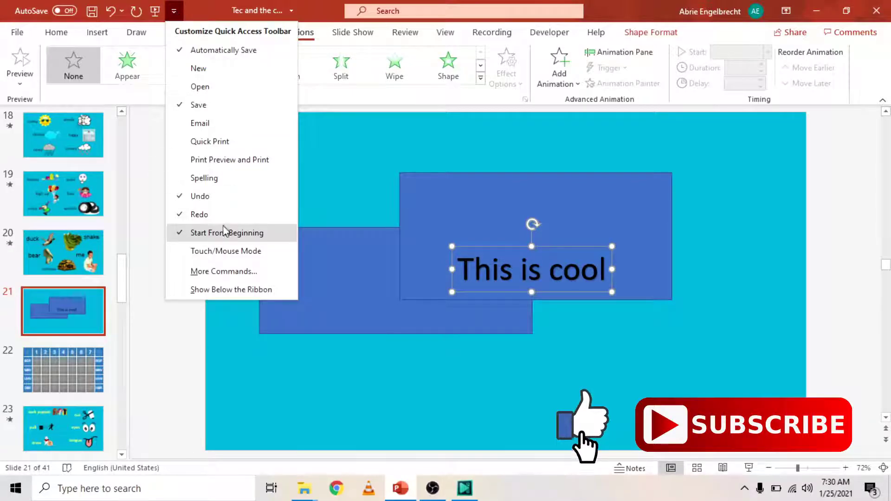
pyautogui.click(255, 272)
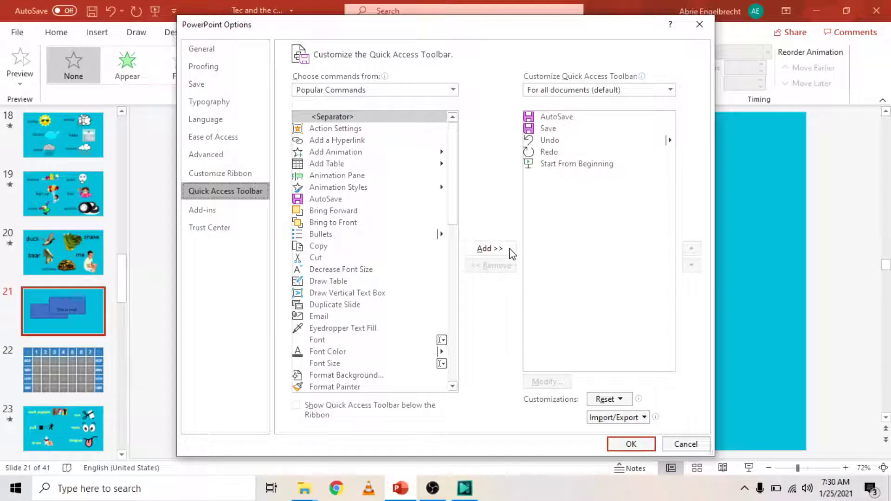
# Step: Add Add a Hyperlink to the toolbar list, then remove it again
pyautogui.click(349, 142)
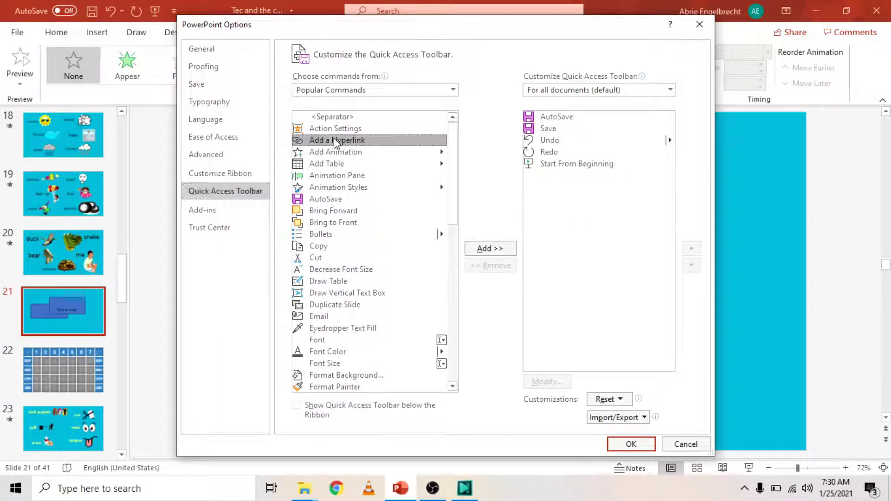
pyautogui.click(491, 249)
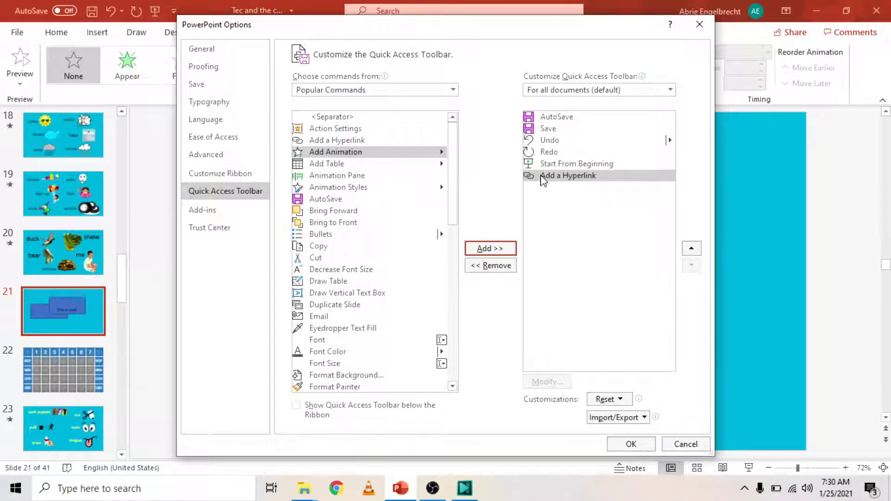
pyautogui.click(569, 179)
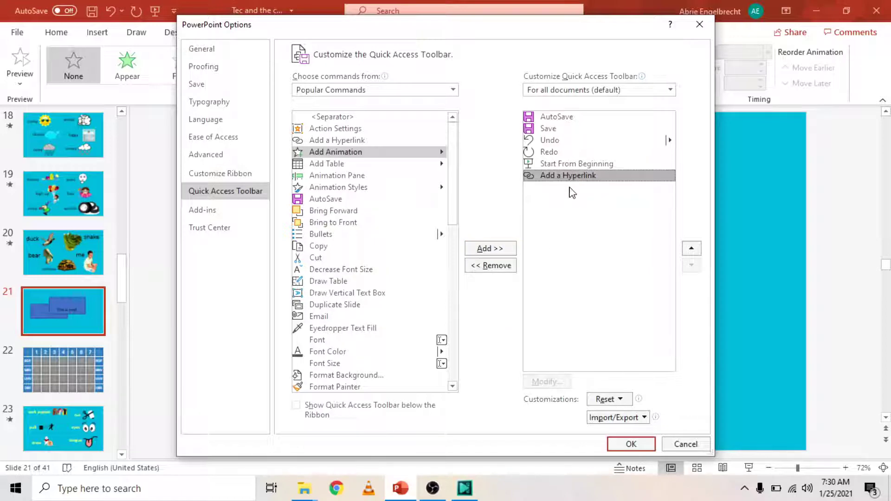
pyautogui.click(495, 267)
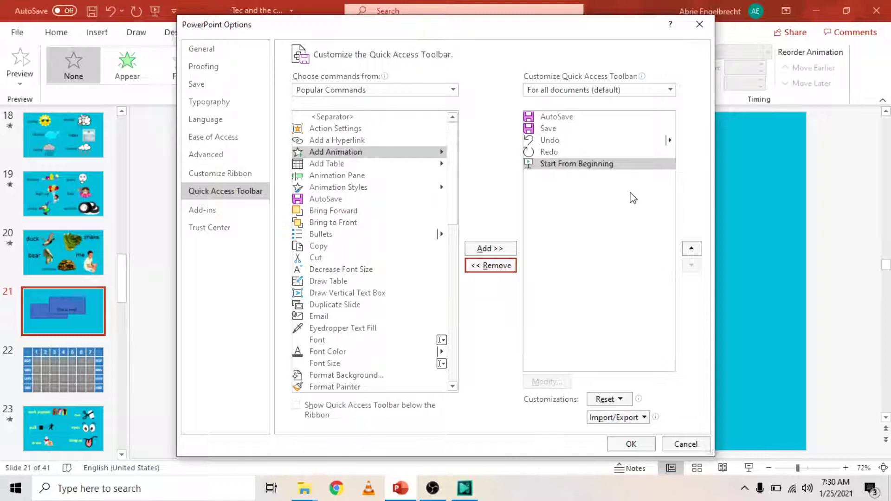
# Step: Add Animation Pane and Animation Styles to the Quick Access Toolbar list
pyautogui.click(330, 180)
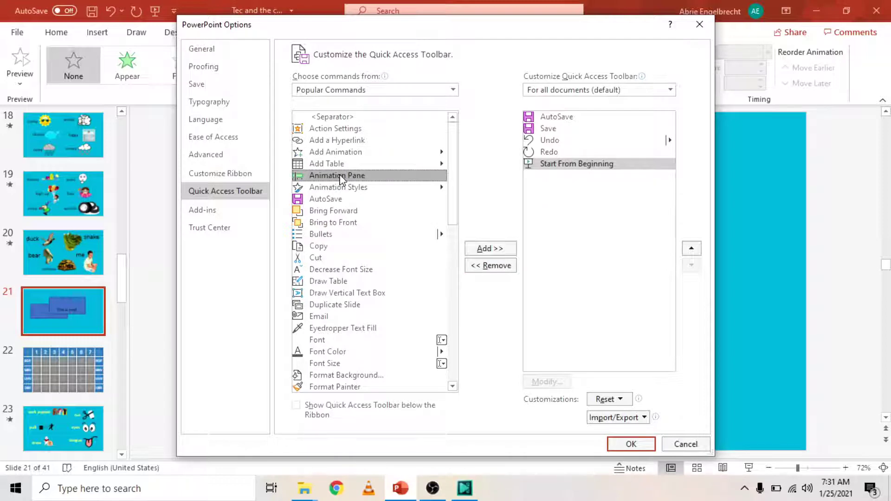
pyautogui.click(491, 255)
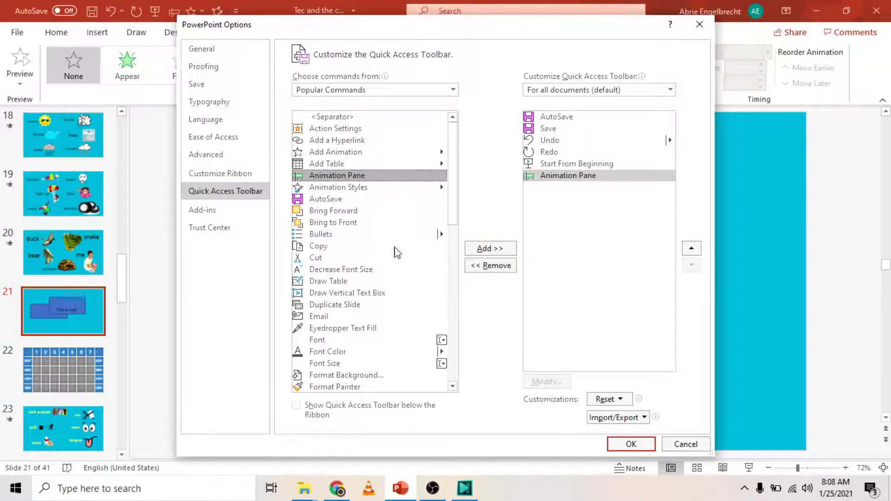
pyautogui.click(364, 187)
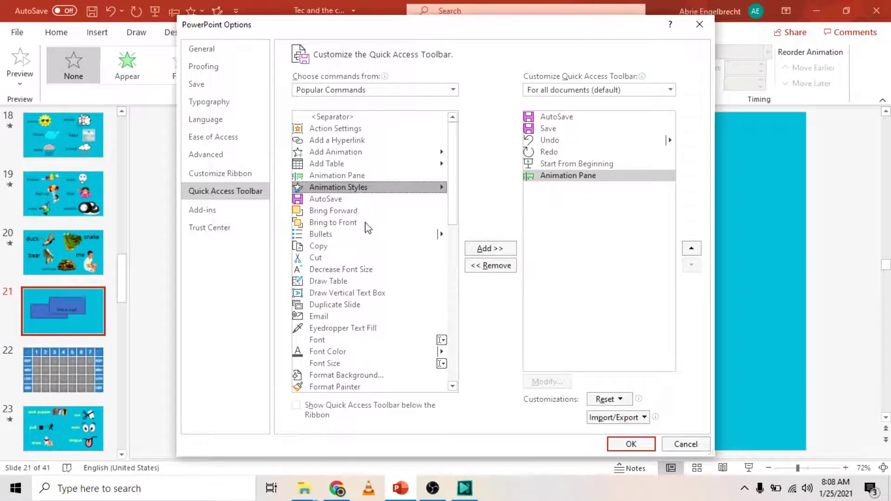
pyautogui.click(495, 254)
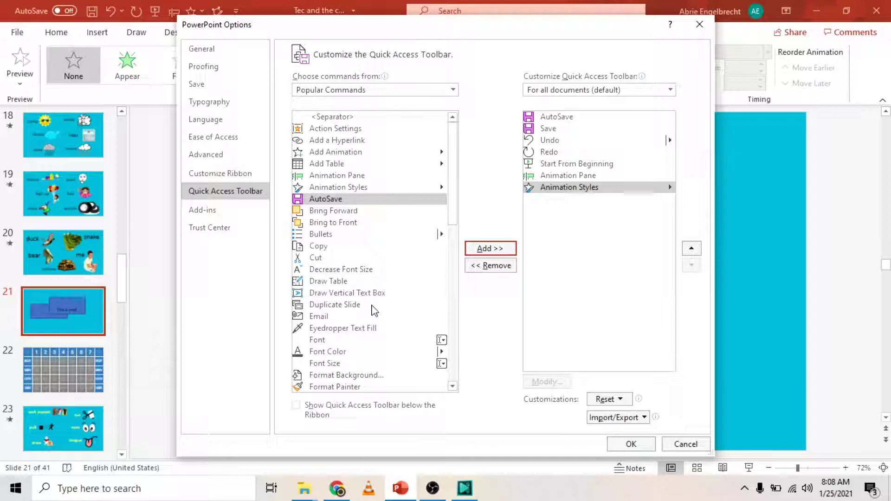
# Step: Add Insert WordArt and Shapes to the Quick Access Toolbar list
pyautogui.scroll(-2, 341, 354)
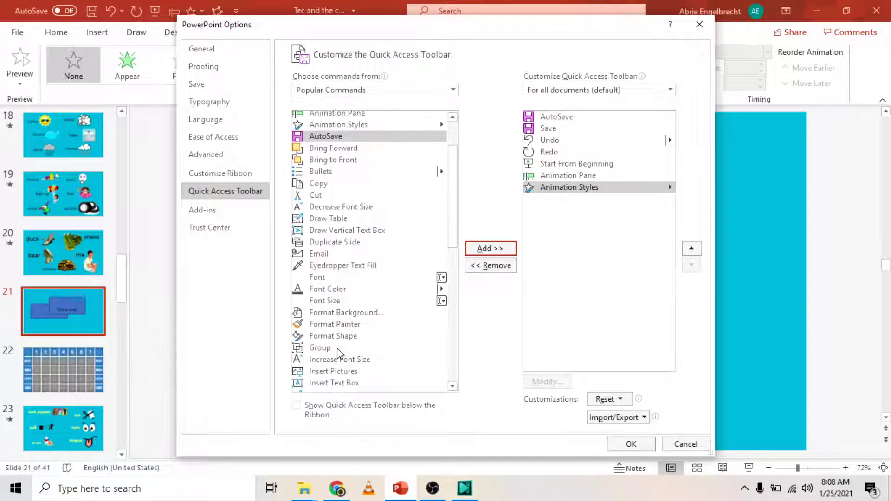
pyautogui.scroll(-2, 328, 315)
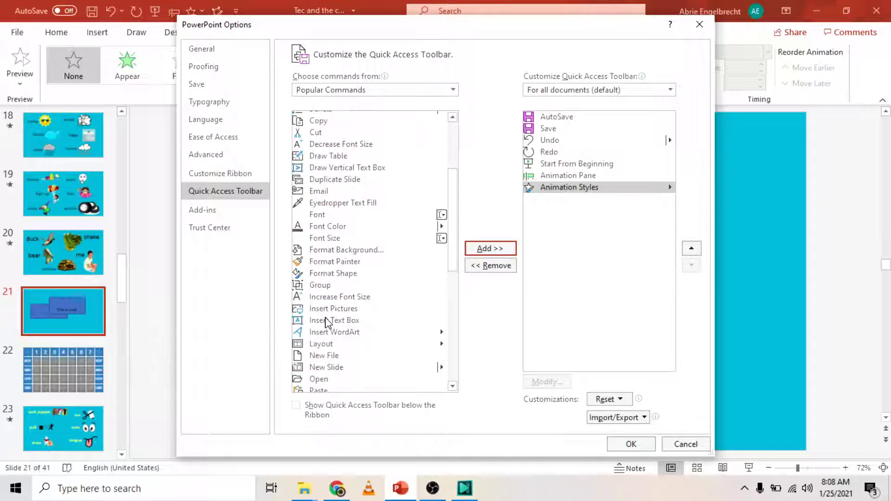
pyautogui.click(324, 331)
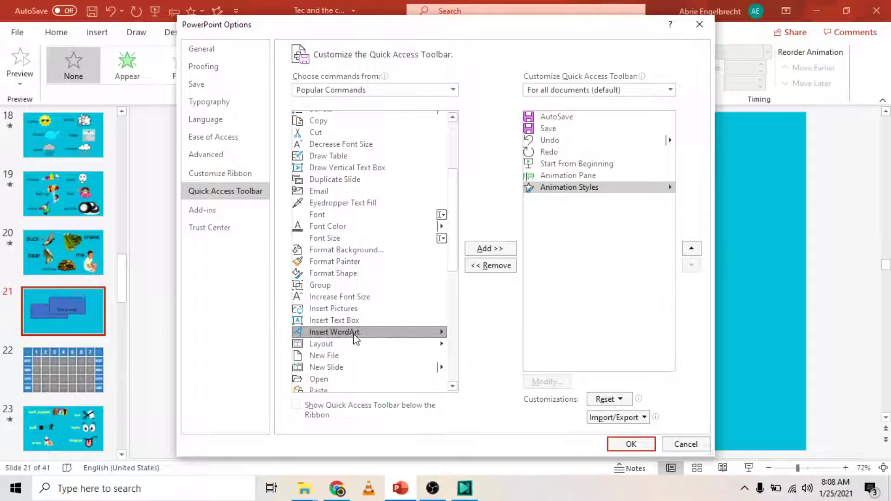
pyautogui.click(488, 249)
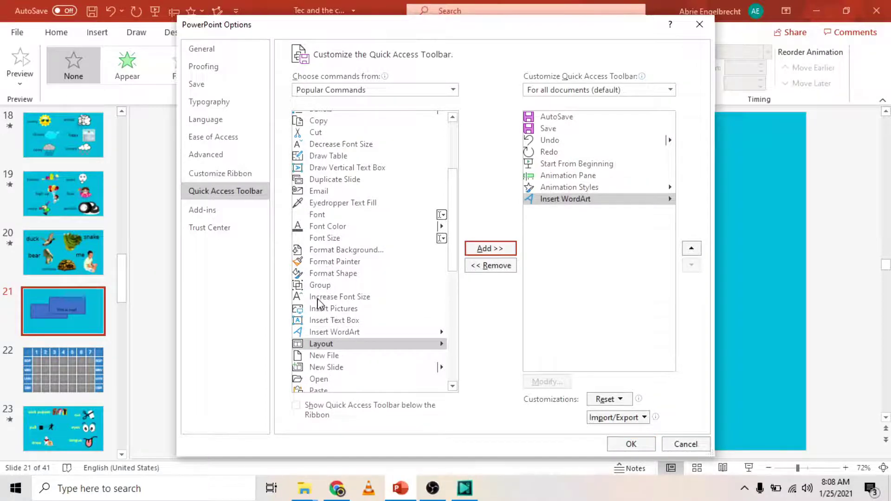
pyautogui.scroll(-2, 318, 303)
pyautogui.scroll(-5, 318, 304)
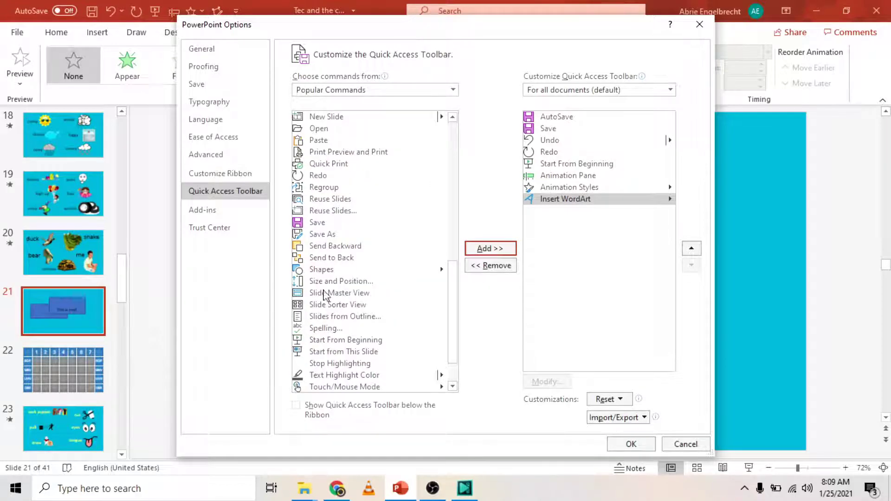
pyautogui.click(326, 275)
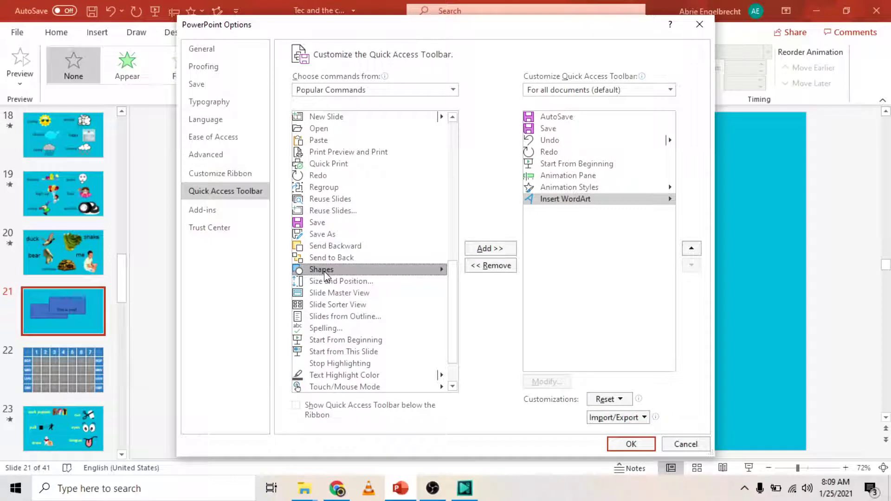
pyautogui.click(492, 249)
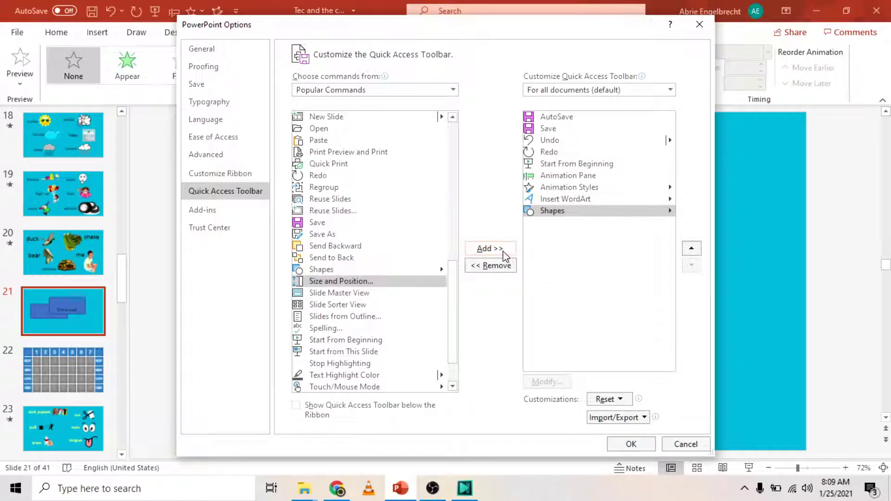
pyautogui.scroll(-2, 379, 335)
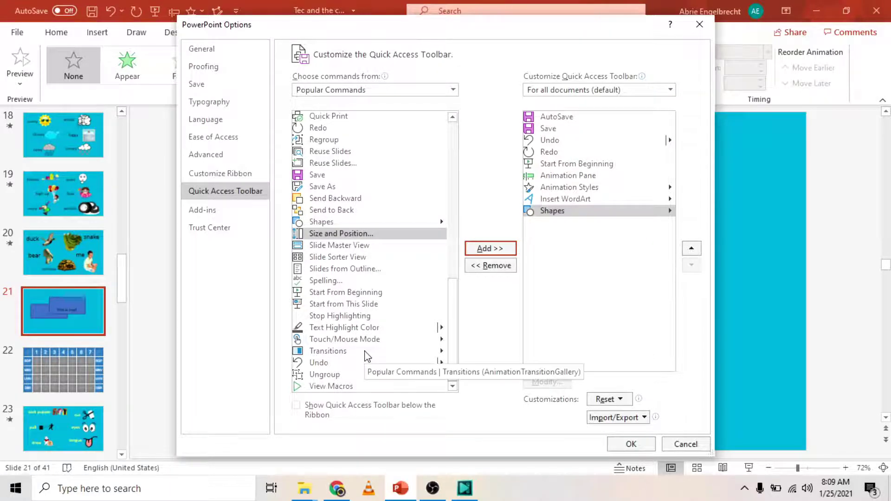
# Step: Scroll the Popular Commands list back up and open the 'Choose commands from' dropdown
pyautogui.scroll(4, 367, 356)
pyautogui.scroll(-4, 364, 350)
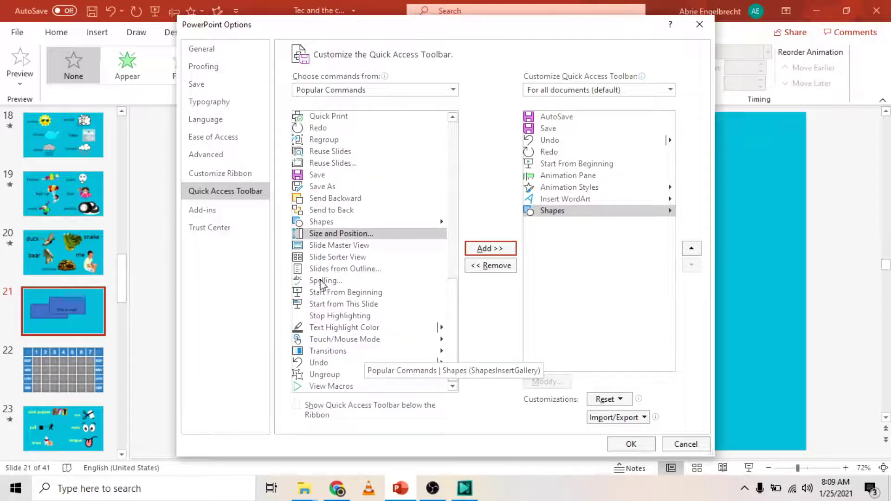
pyautogui.scroll(4, 319, 229)
pyautogui.scroll(3, 319, 230)
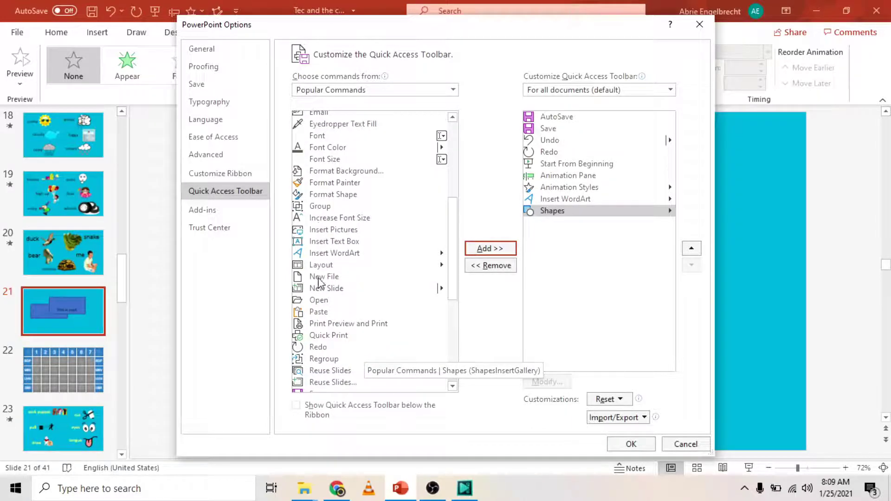
pyautogui.scroll(6, 316, 284)
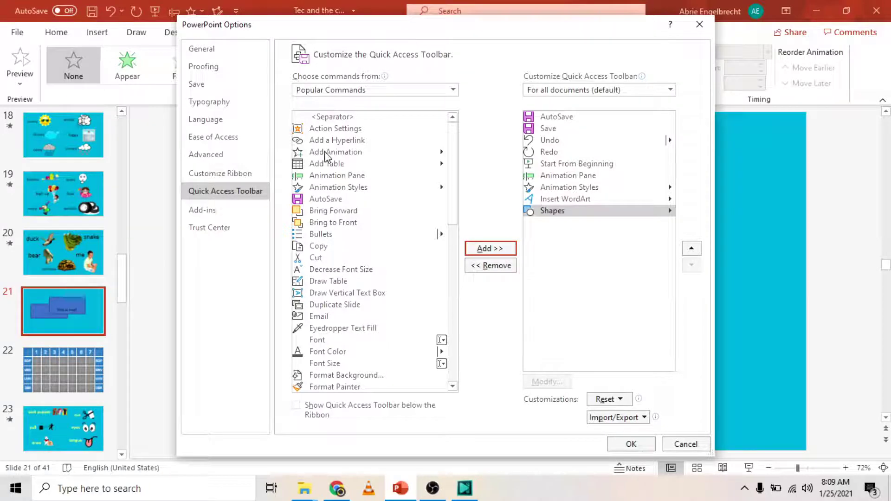
pyautogui.click(362, 91)
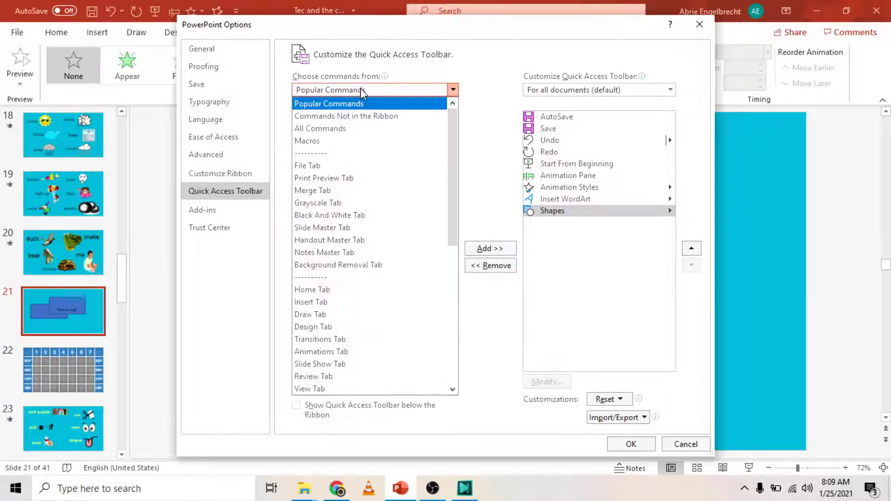
# Step: Switch the command source to All Commands and scroll down to the Align commands
pyautogui.click(359, 134)
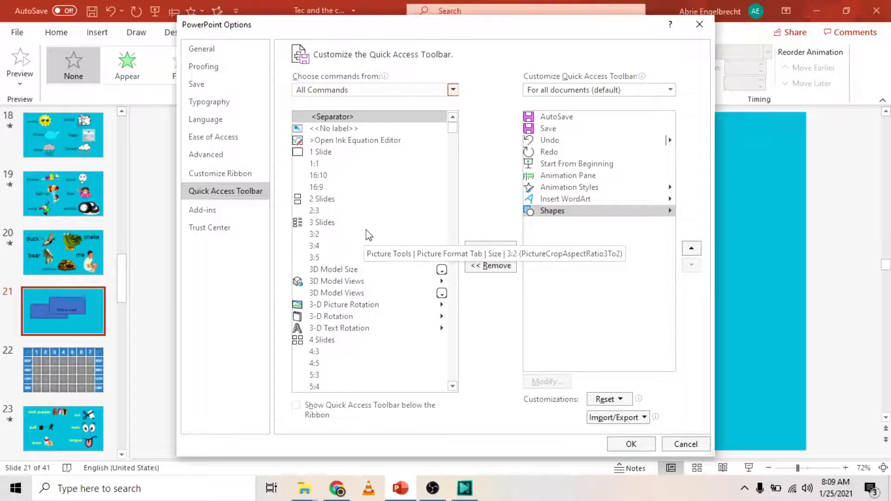
pyautogui.scroll(-1, 369, 235)
pyautogui.scroll(-6, 369, 236)
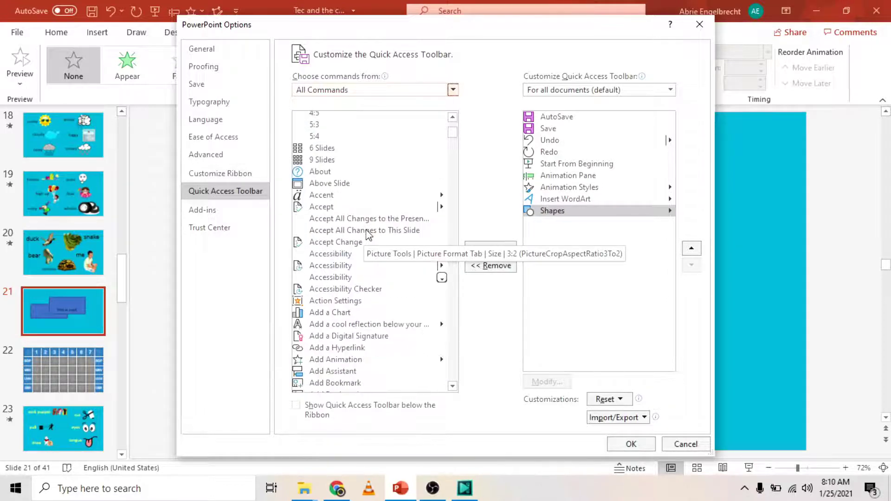
pyautogui.scroll(-2, 369, 236)
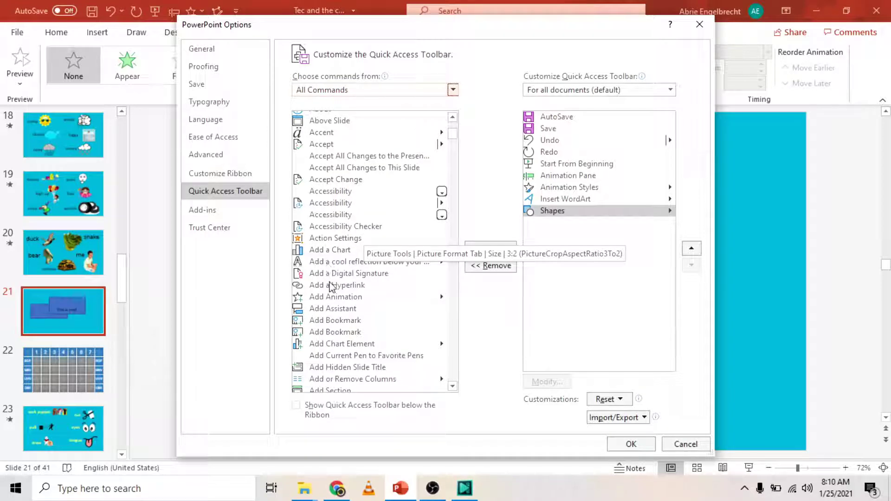
pyautogui.scroll(-2, 333, 302)
pyautogui.click(342, 246)
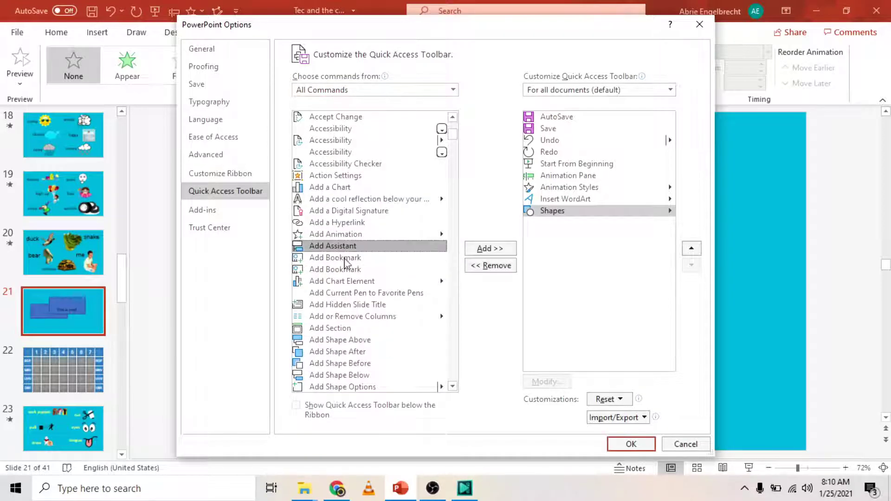
pyautogui.click(342, 258)
pyautogui.scroll(-2, 336, 299)
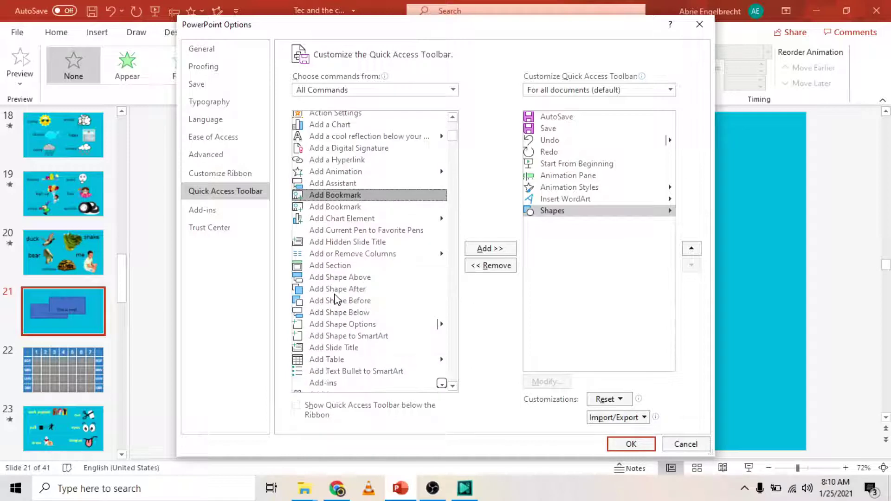
pyautogui.scroll(-3, 333, 255)
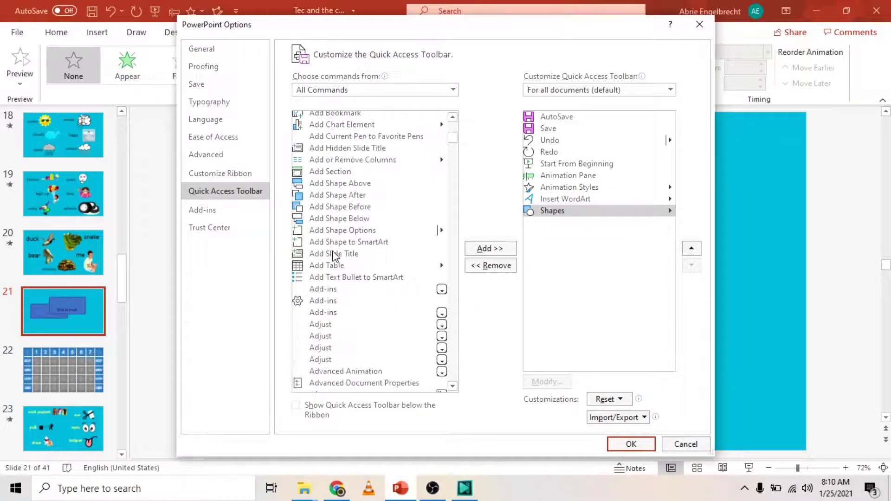
pyautogui.scroll(-4, 333, 255)
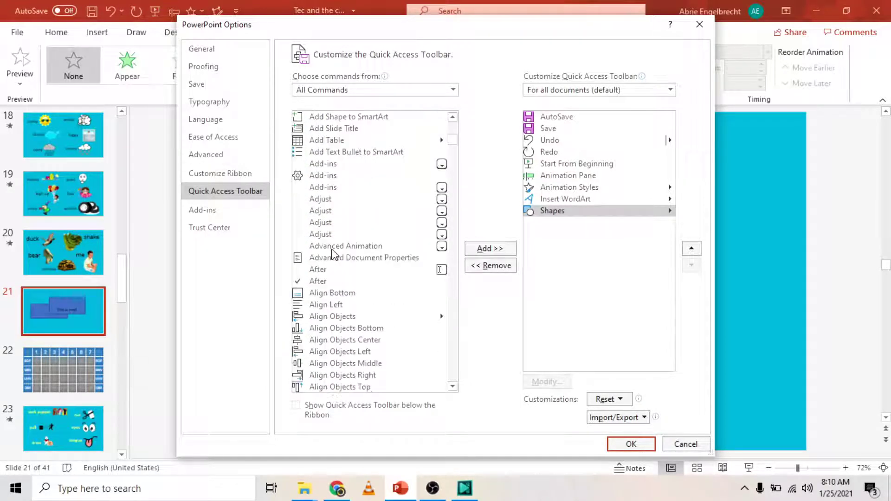
pyautogui.scroll(-2, 332, 256)
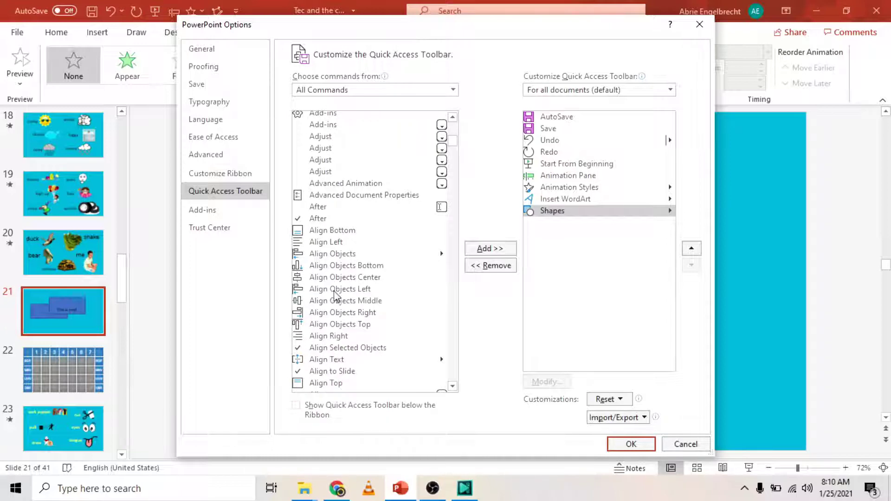
# Step: Add Align Objects Center and Align Objects Left to the Quick Access Toolbar list
pyautogui.click(328, 257)
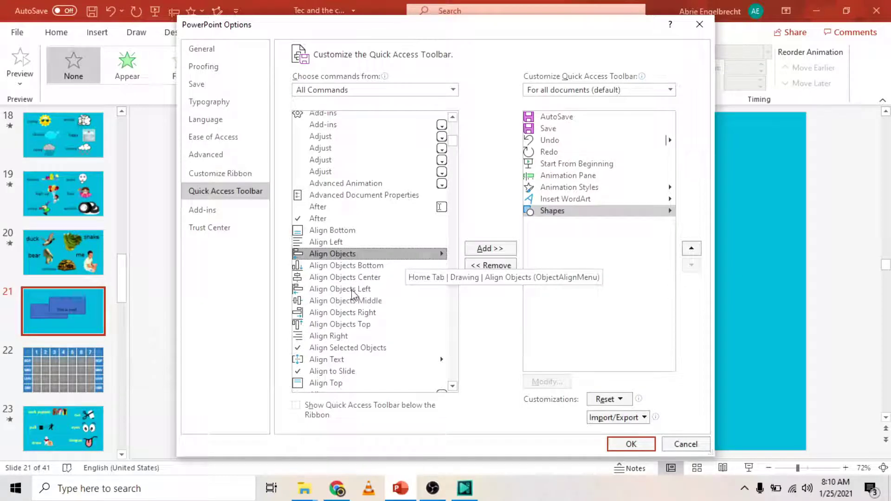
pyautogui.click(344, 280)
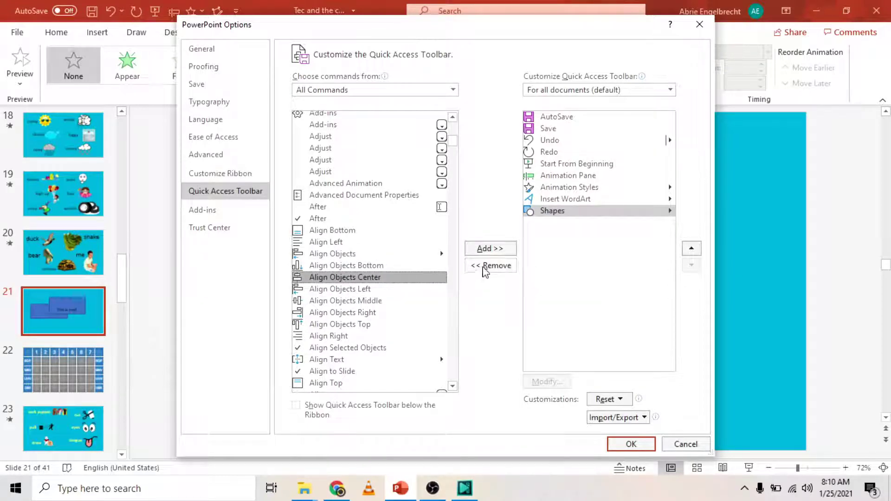
pyautogui.click(485, 249)
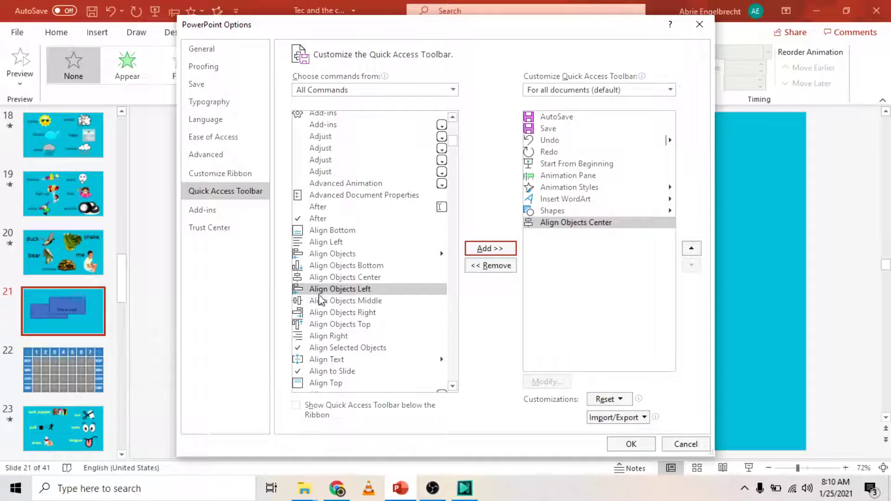
pyautogui.click(325, 292)
pyautogui.click(490, 248)
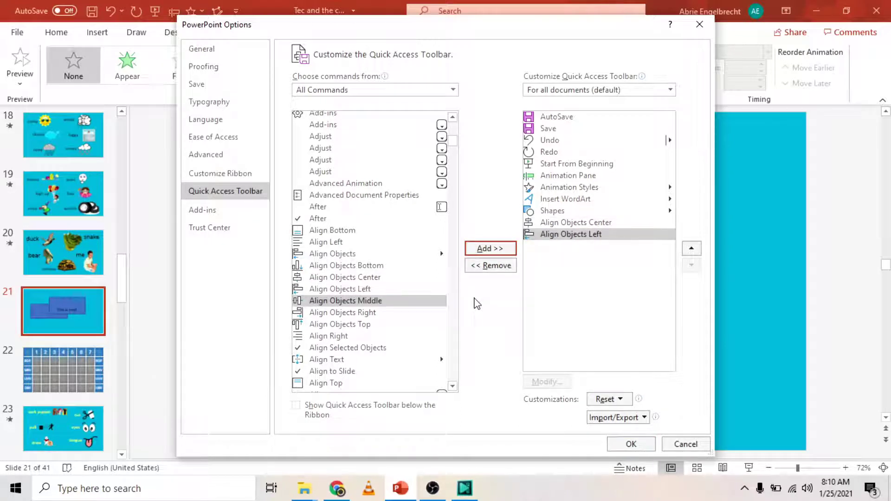
pyautogui.scroll(-1, 335, 317)
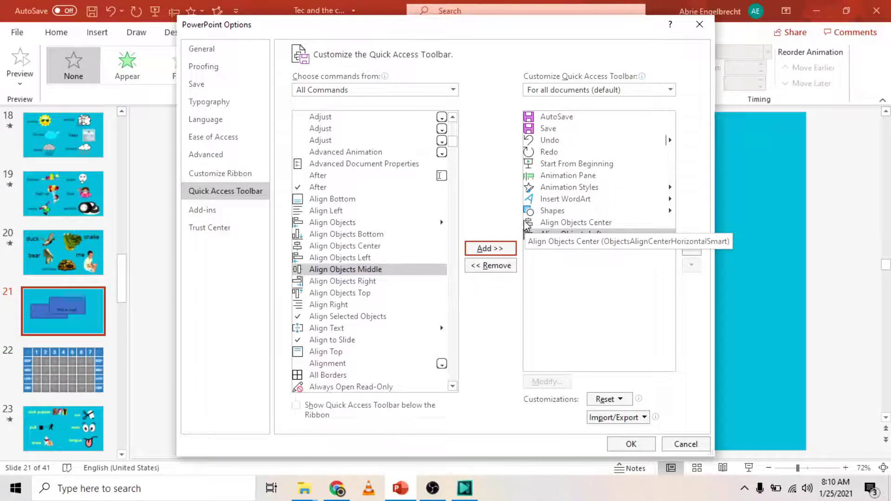
# Step: Confirm the eleven-command Quick Access Toolbar with OK
pyautogui.click(631, 446)
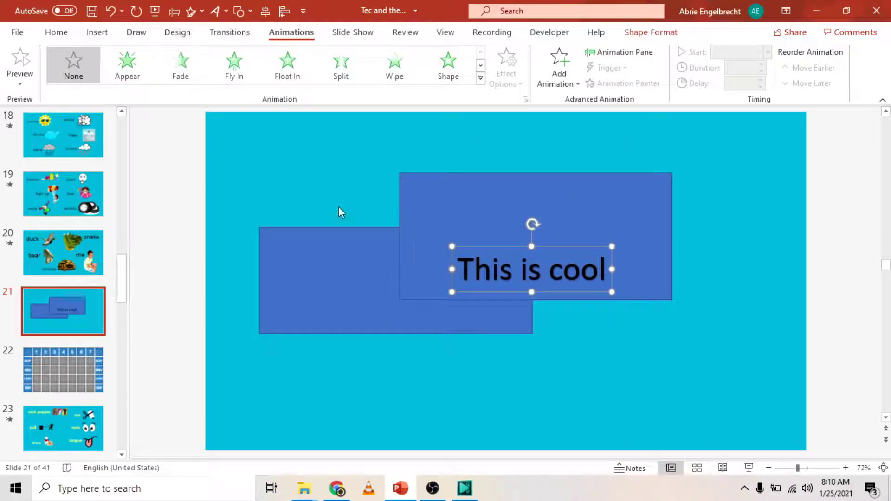